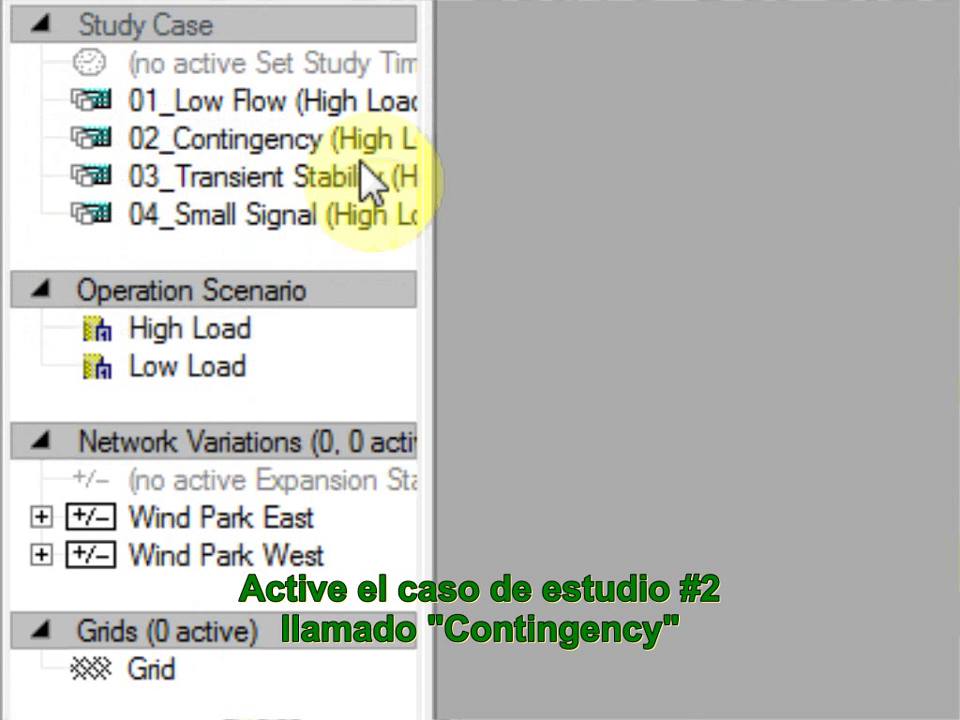
# Step: Activate the 02_Contingency study case from the Data Manager's Study Case list
pyautogui.doubleClick(134, 127)
pyautogui.rightClick(368, 168)
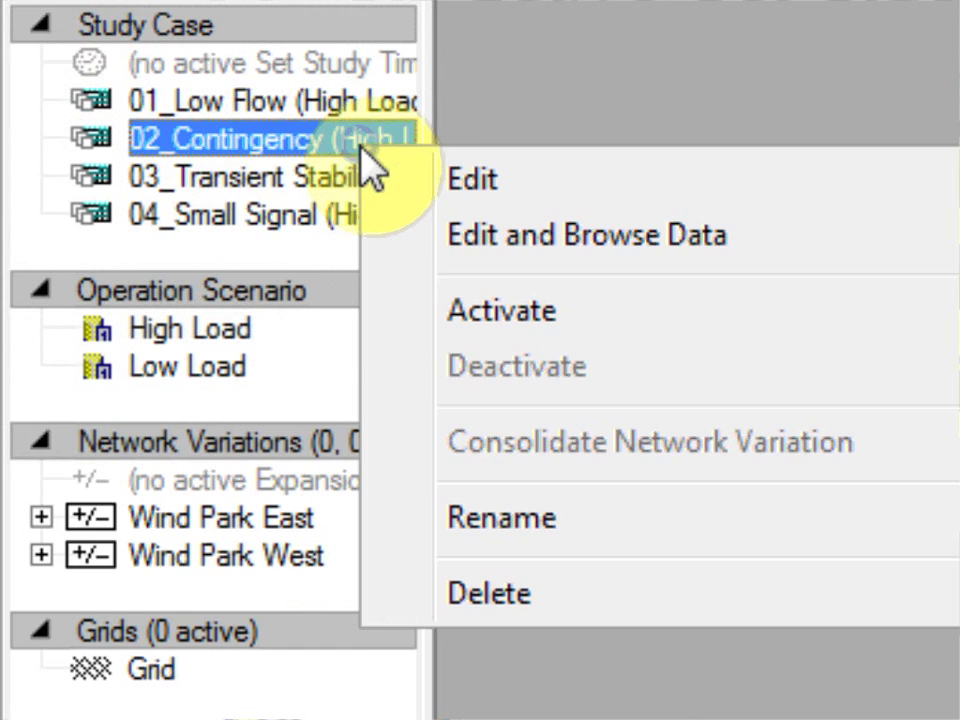
pyautogui.click(590, 312)
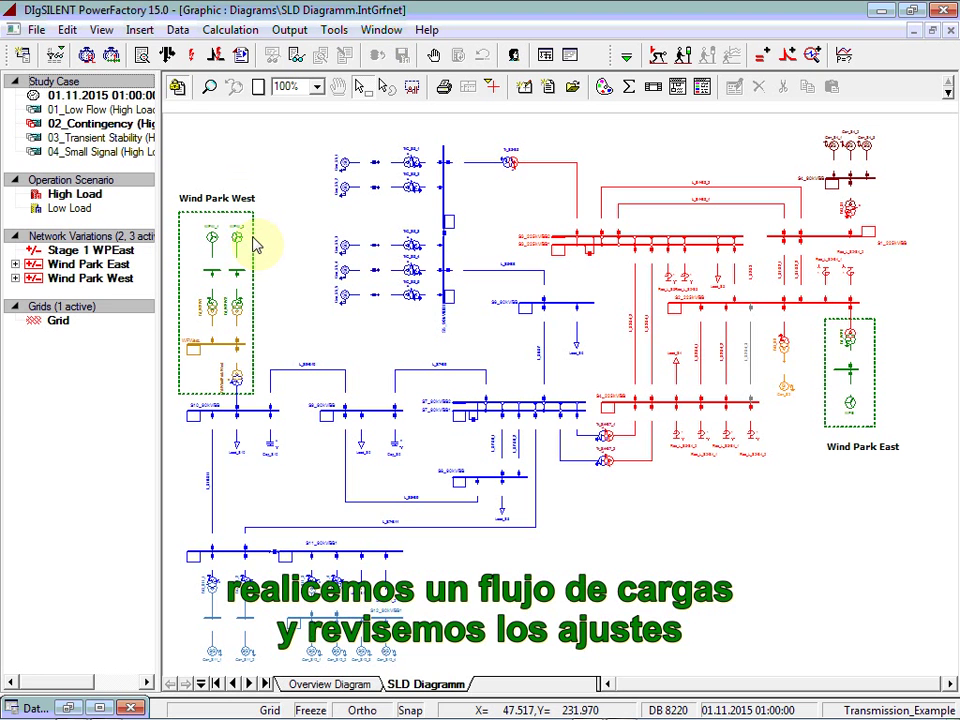
# Step: Review the Basic Options and Active Power Control load flow settings, then execute the load flow
pyautogui.click(167, 55)
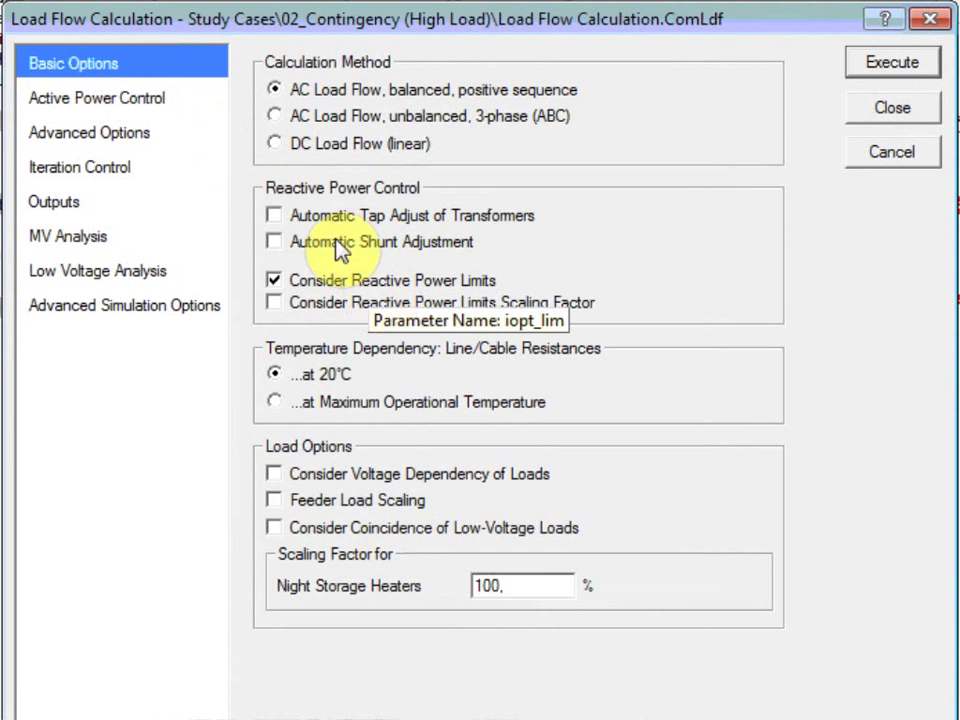
pyautogui.click(152, 100)
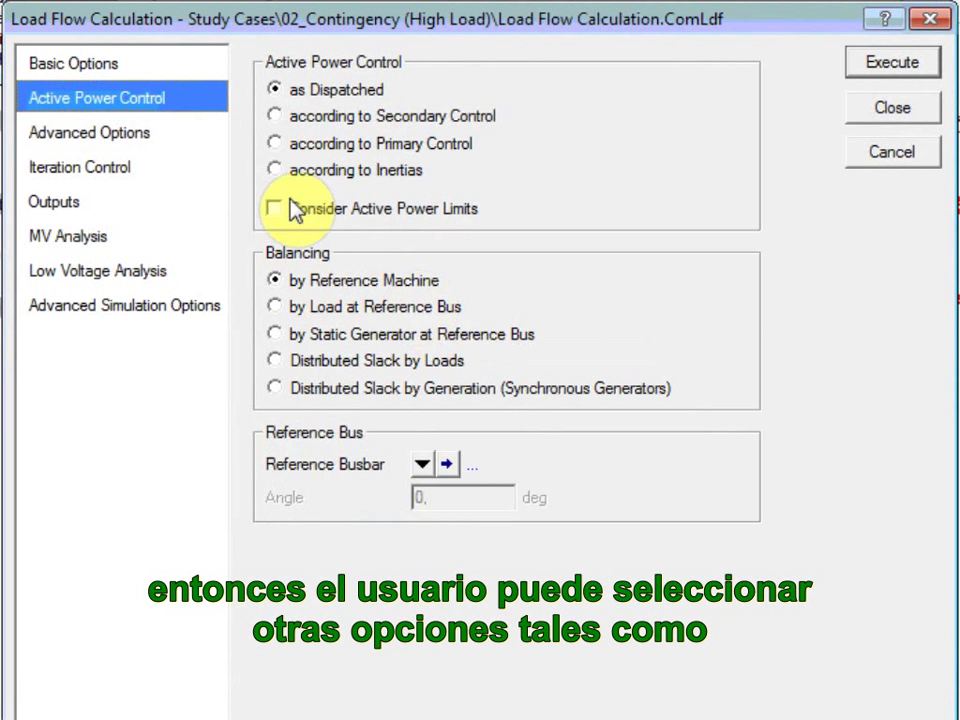
pyautogui.click(100, 66)
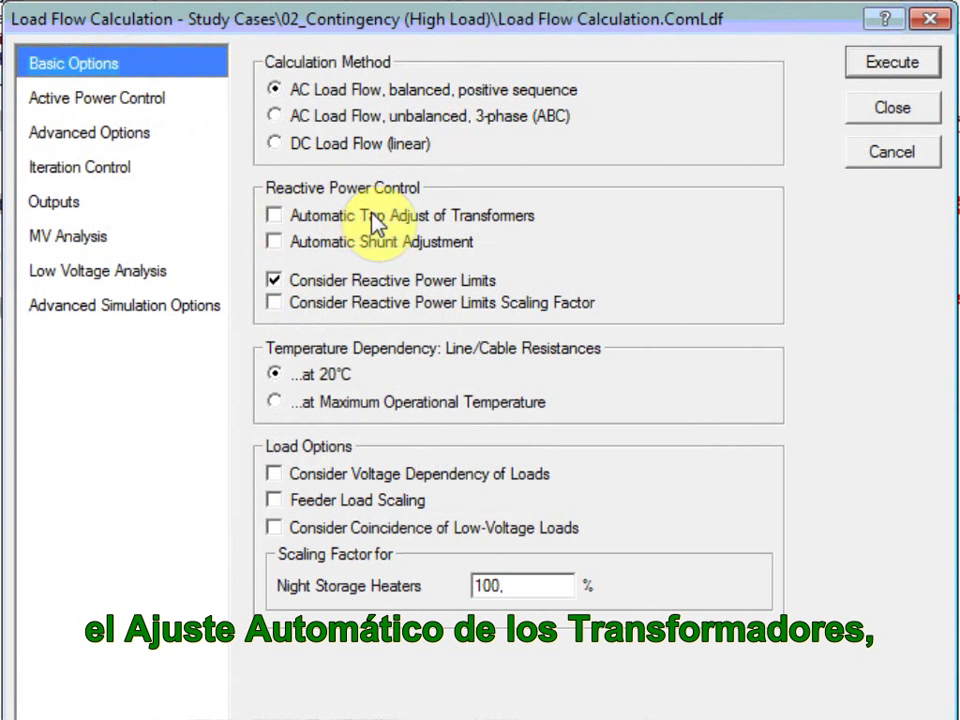
pyautogui.click(137, 99)
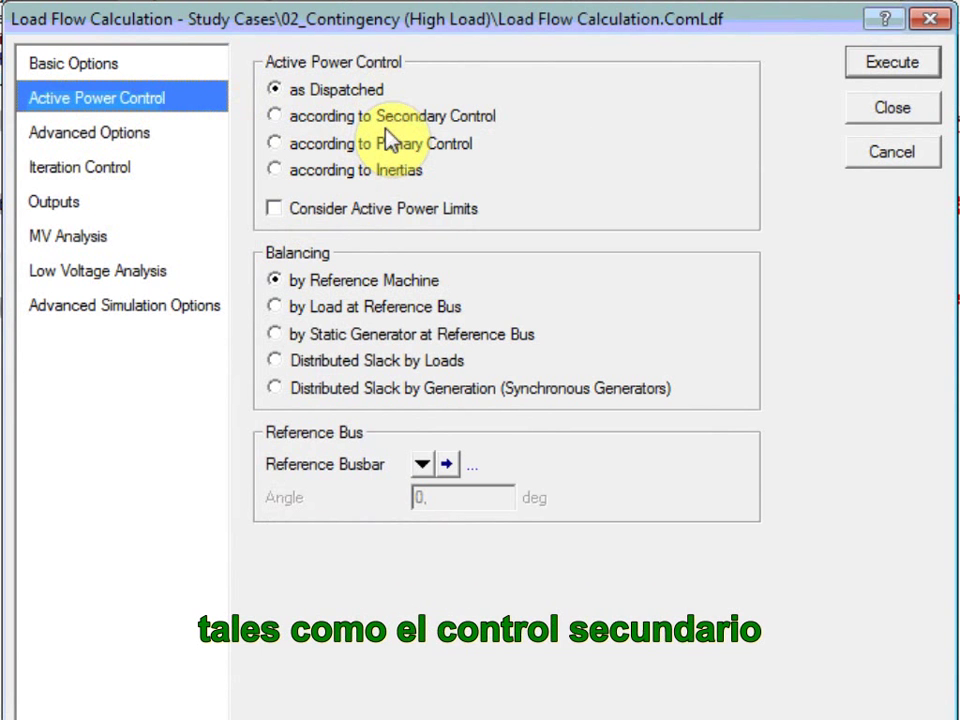
pyautogui.click(70, 66)
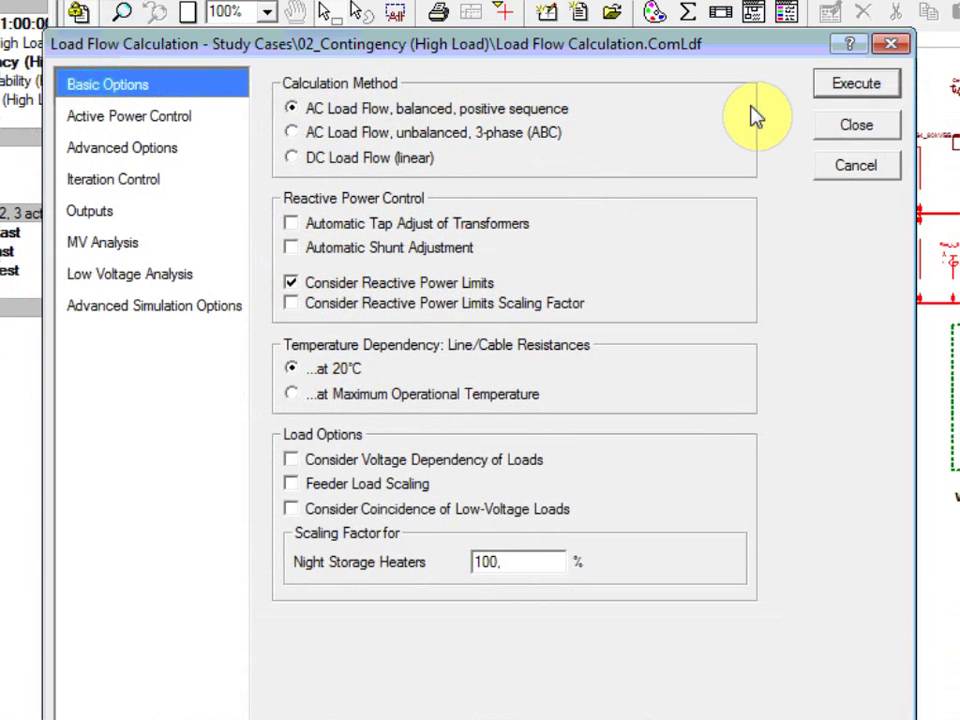
pyautogui.click(850, 88)
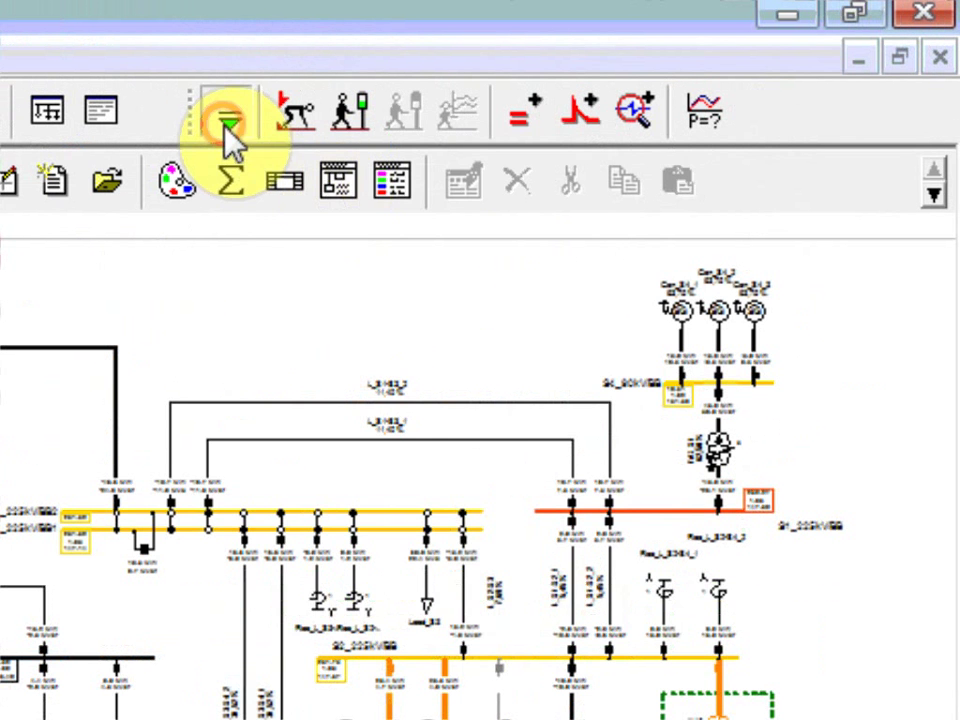
# Step: Switch the toolbar tool set to Contingency Analysis
pyautogui.click(626, 57)
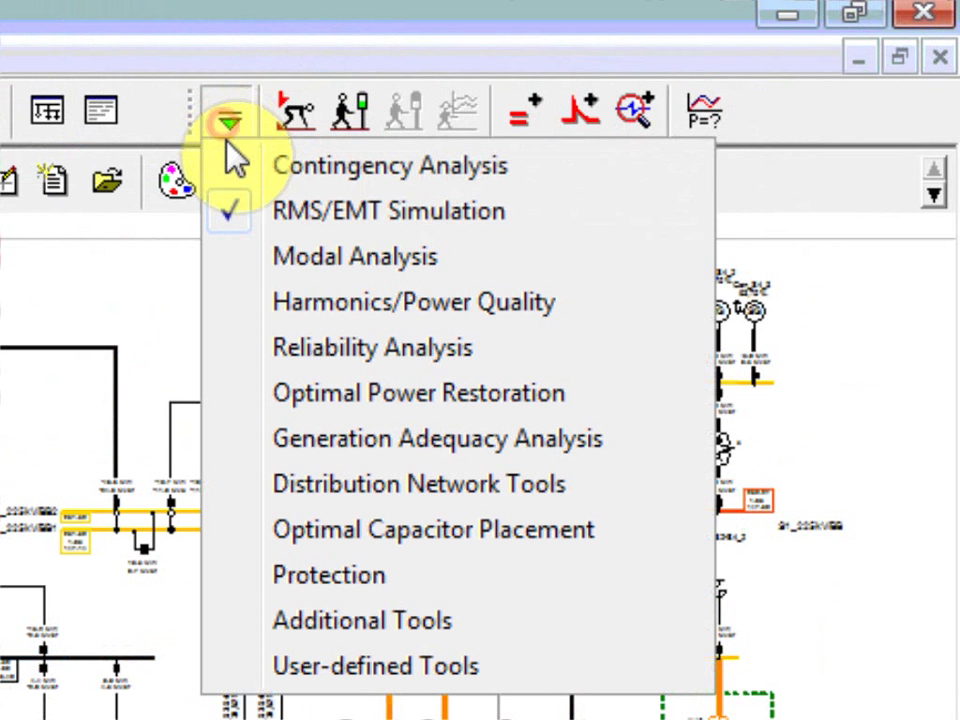
pyautogui.click(450, 167)
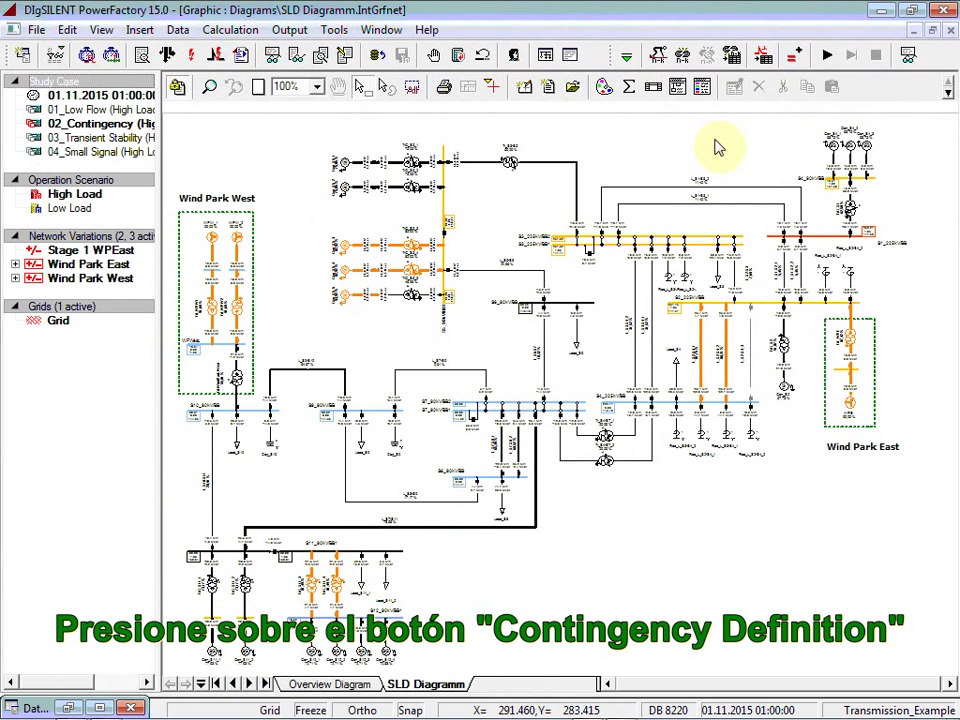
# Step: Create n-1 fault cases for lines/cables only, excluding transformers, series capacitors and series reactors
pyautogui.click(658, 54)
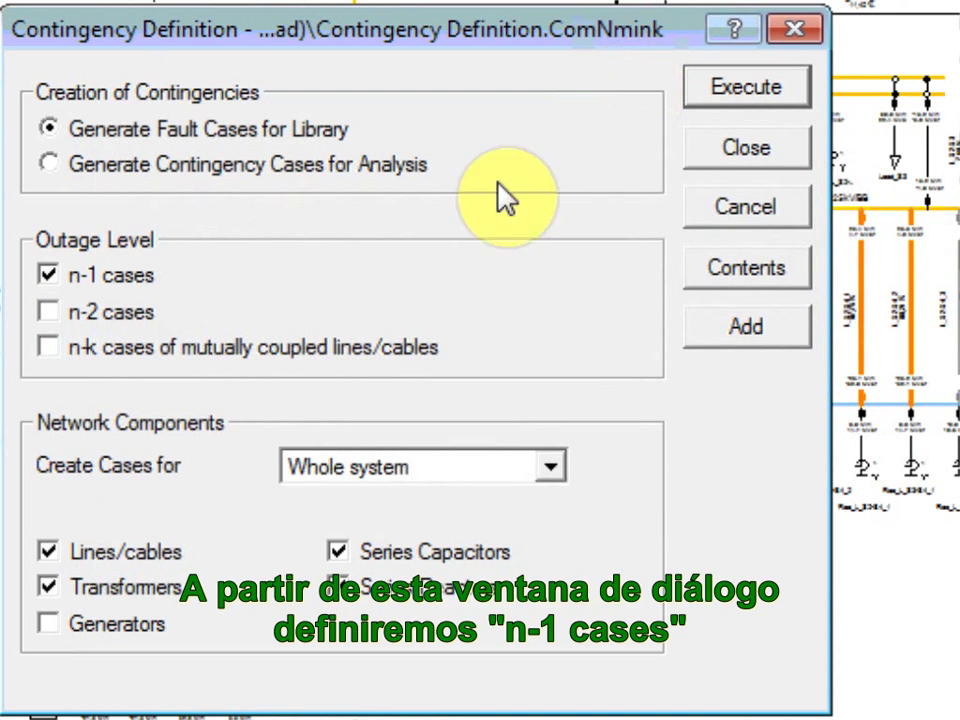
pyautogui.click(118, 588)
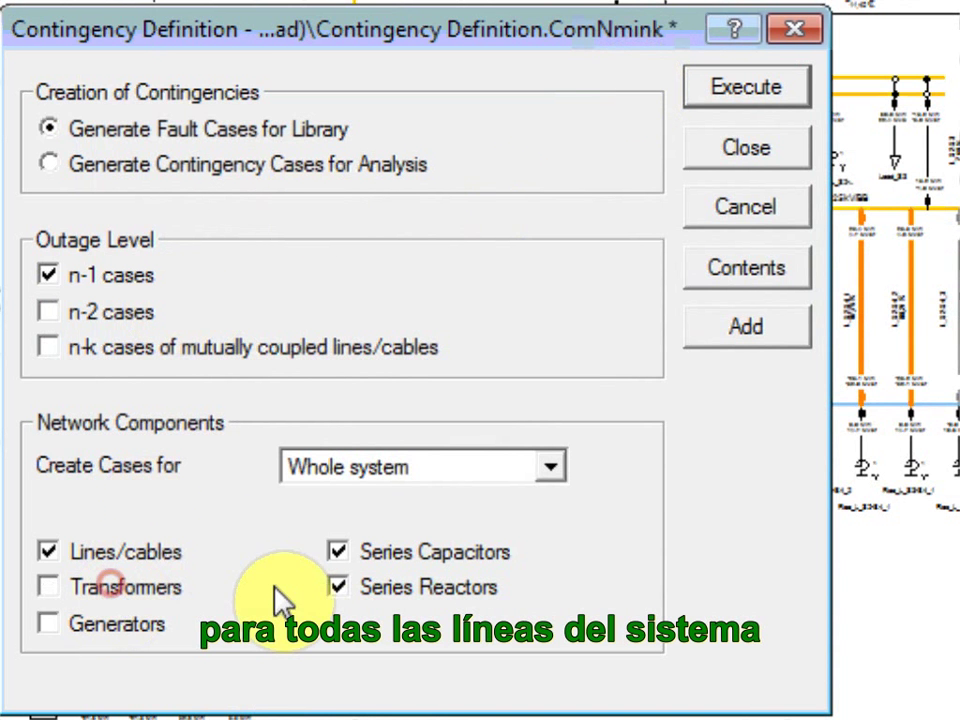
pyautogui.click(338, 551)
pyautogui.click(338, 587)
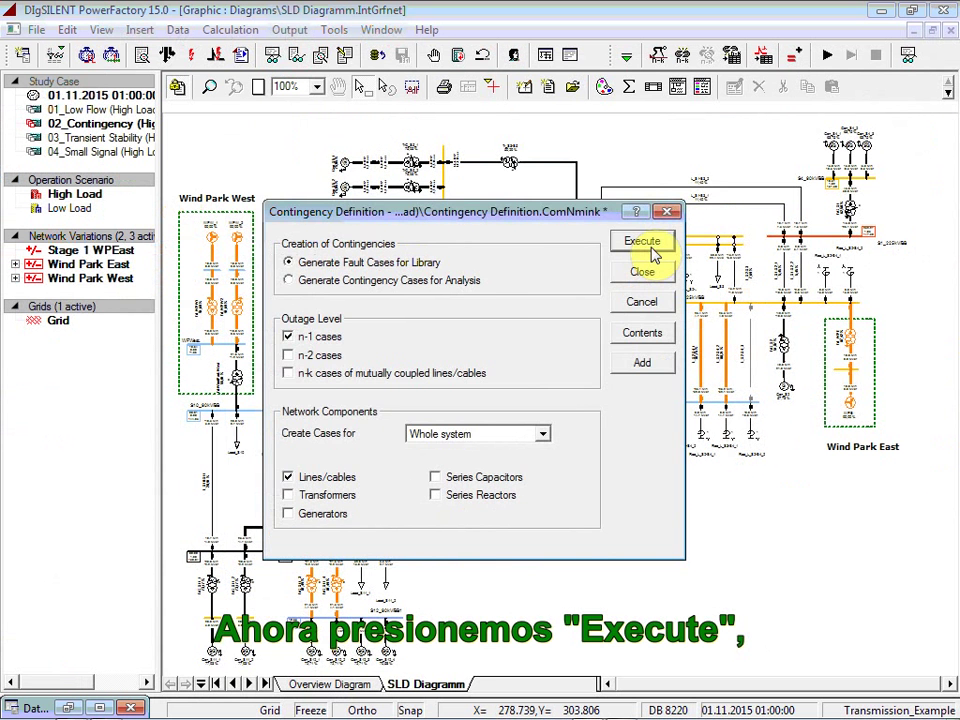
pyautogui.click(645, 243)
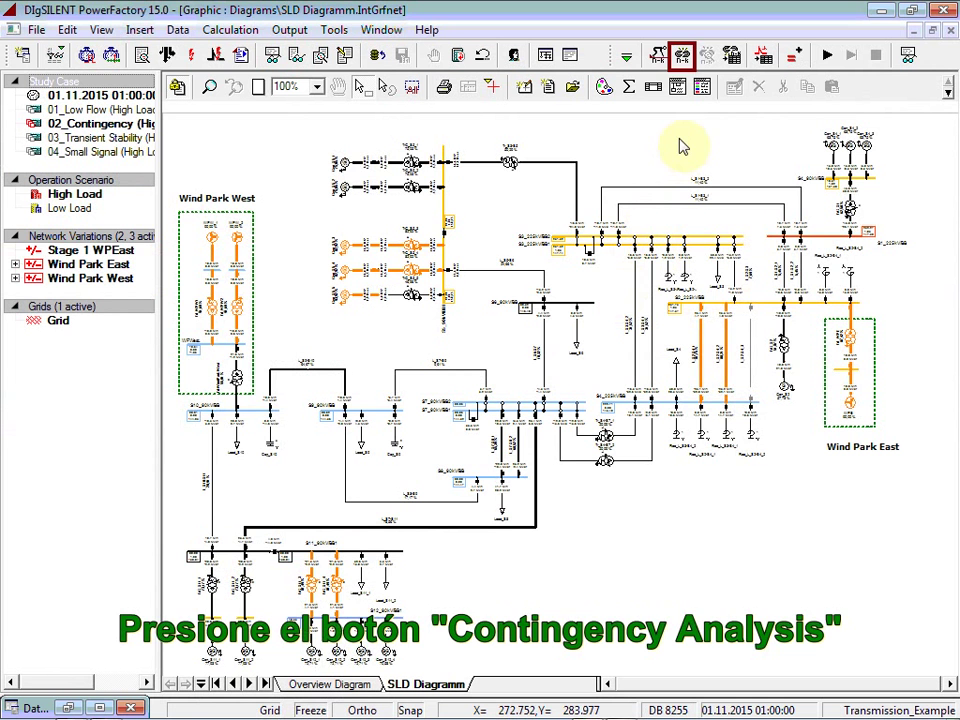
# Step: Add all 19 library fault cases to the AC contingency analysis with an 80 % loading limit
pyautogui.click(681, 57)
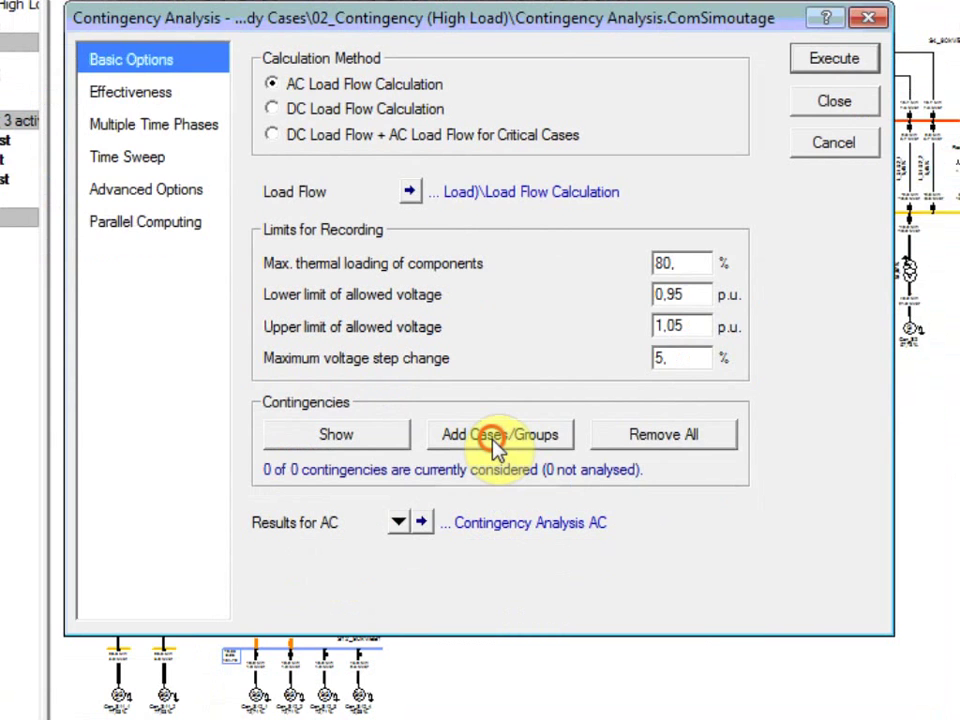
pyautogui.click(497, 510)
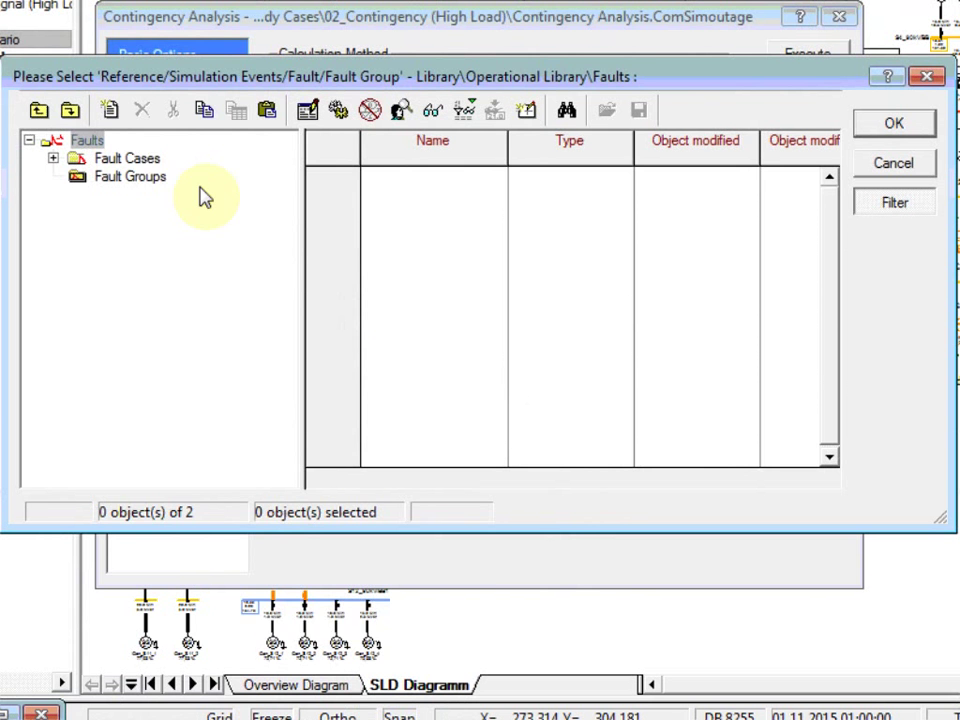
pyautogui.click(130, 160)
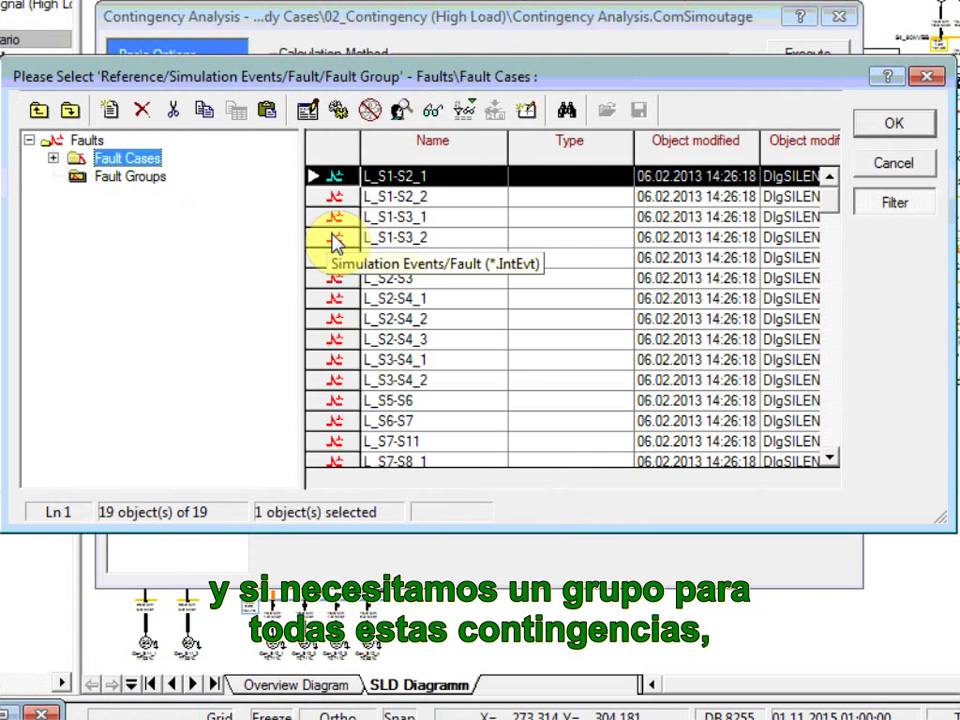
pyautogui.click(339, 218)
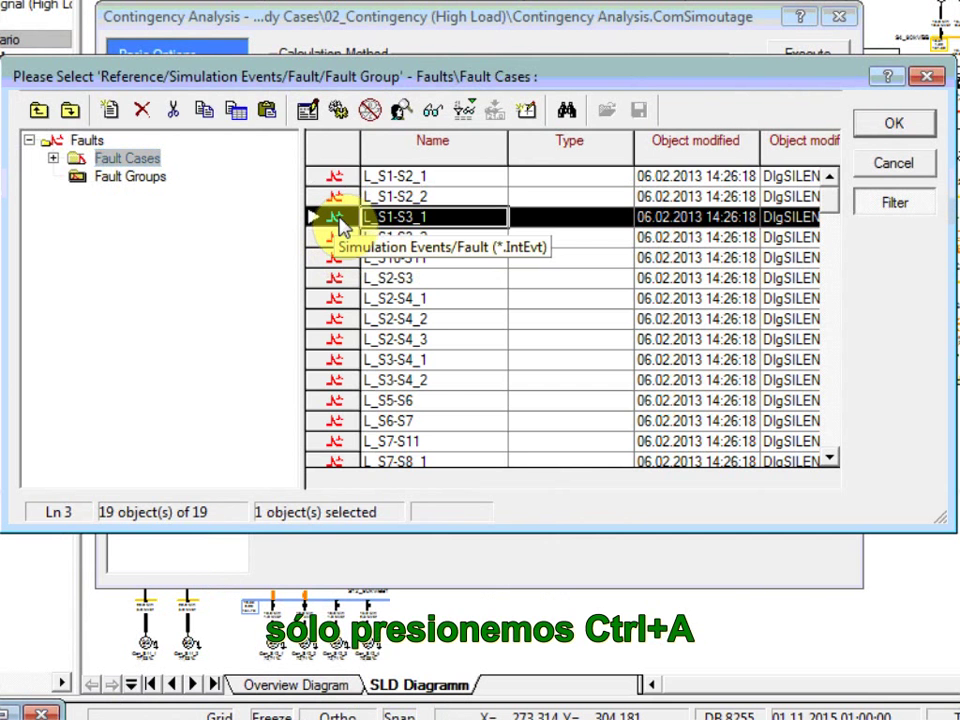
pyautogui.hotkey('ctrl', 'a')
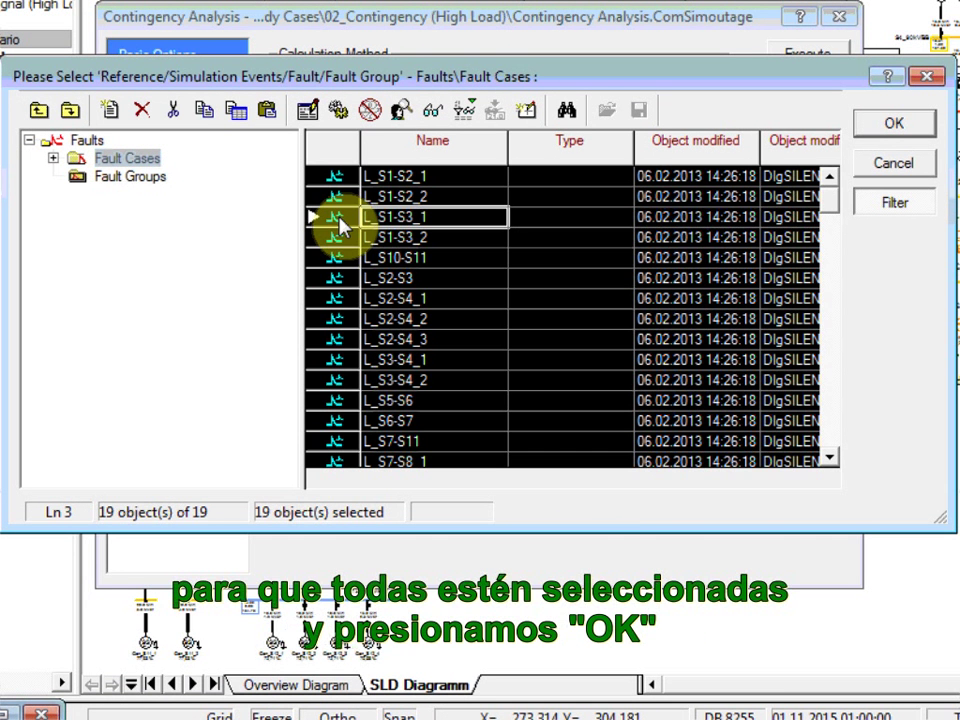
pyautogui.click(895, 127)
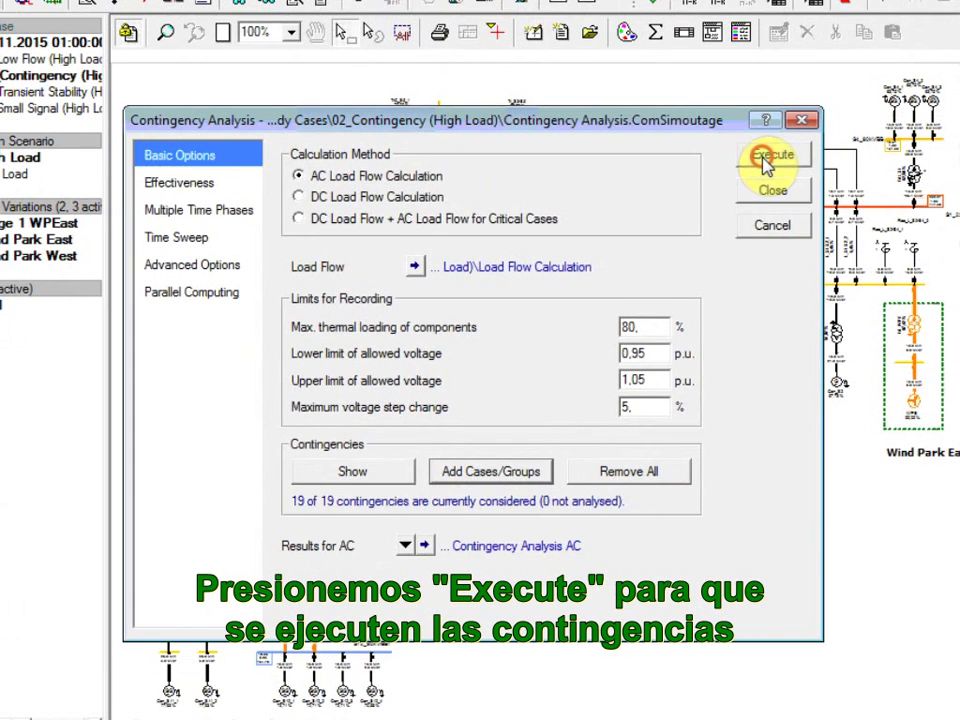
# Step: Execute the contingency analysis and check the Output Window log for convergence of all contingencies
pyautogui.click(866, 78)
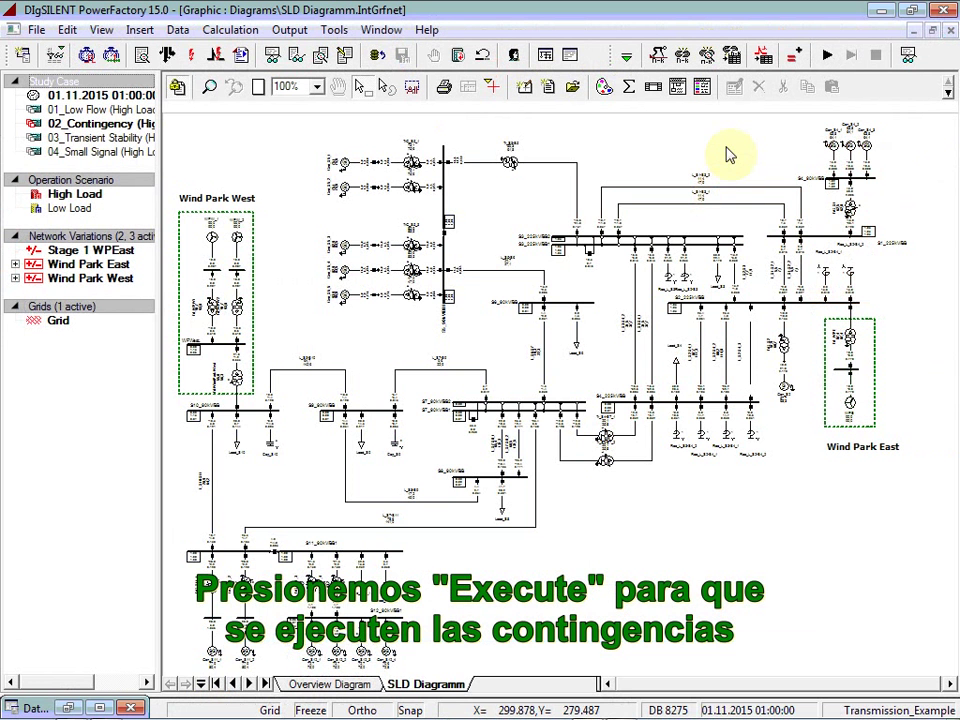
pyautogui.click(569, 58)
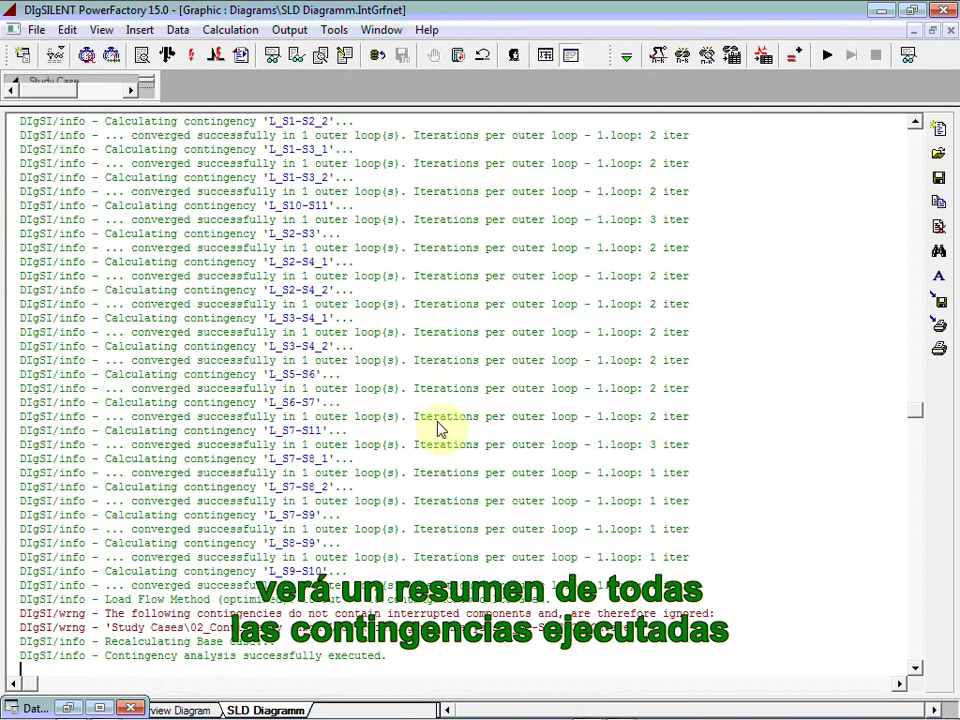
pyautogui.click(571, 56)
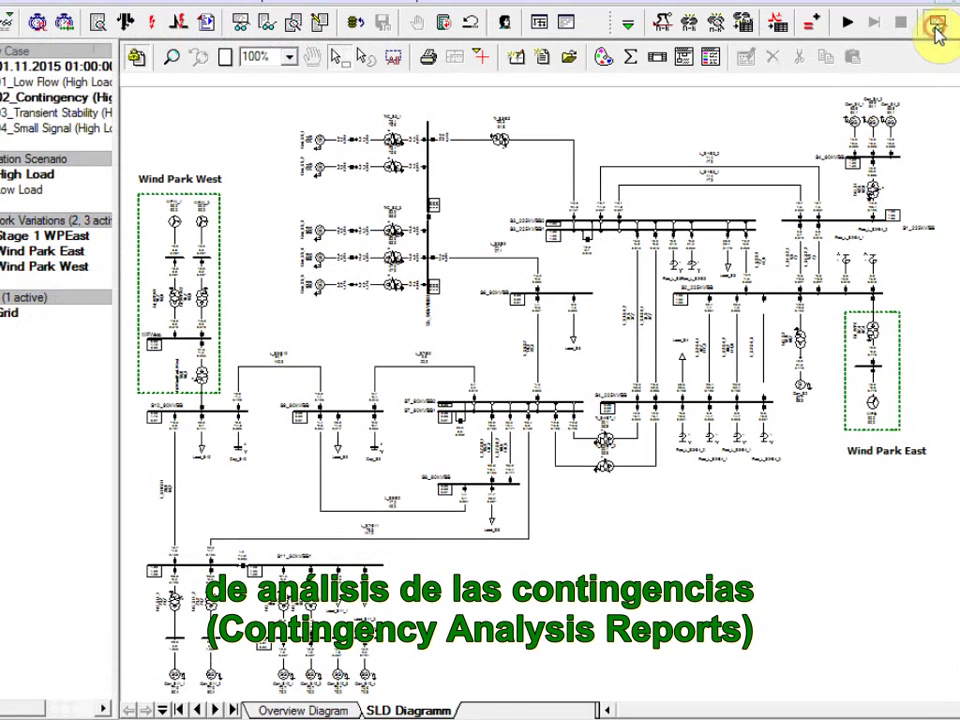
# Step: Generate the Maximum Loadings report at 95 %, listing six overloaded lines topped by L_S9-S10
pyautogui.click(908, 58)
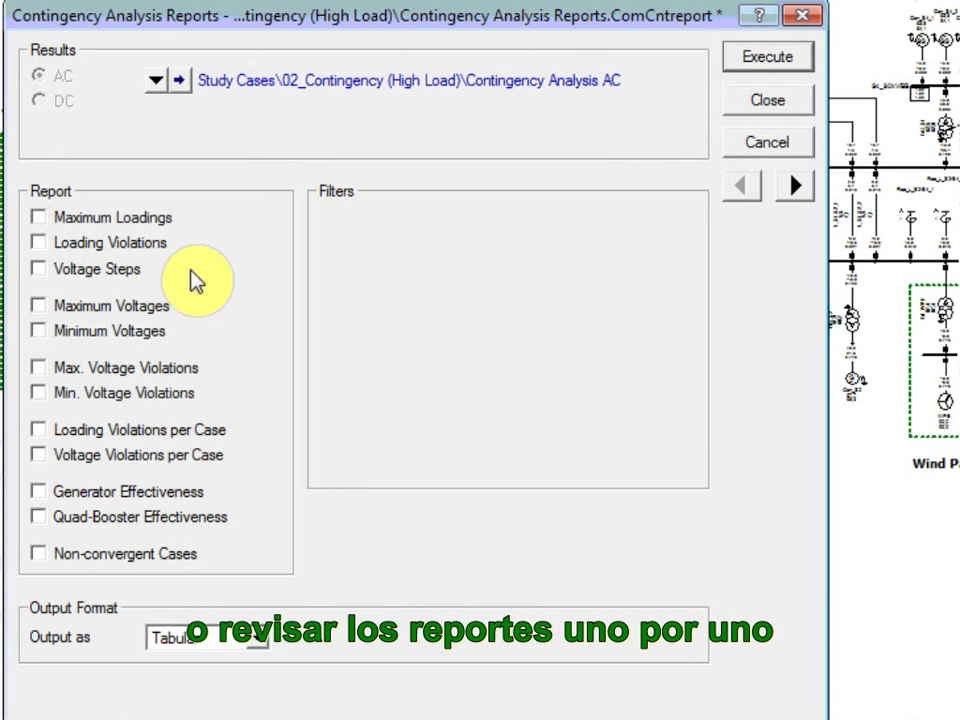
pyautogui.click(52, 219)
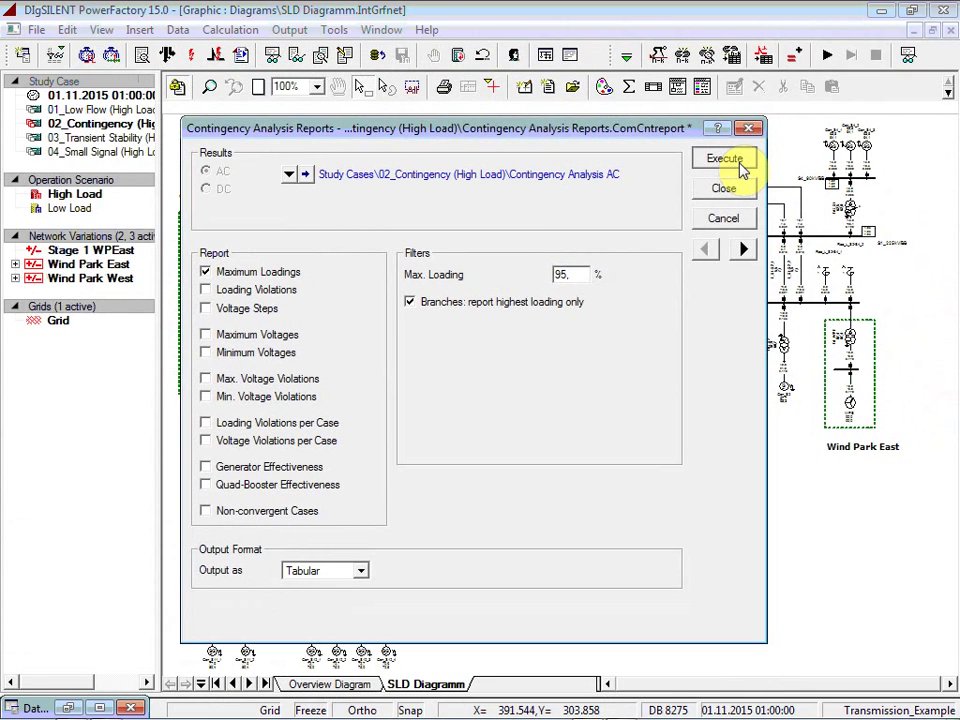
pyautogui.click(740, 166)
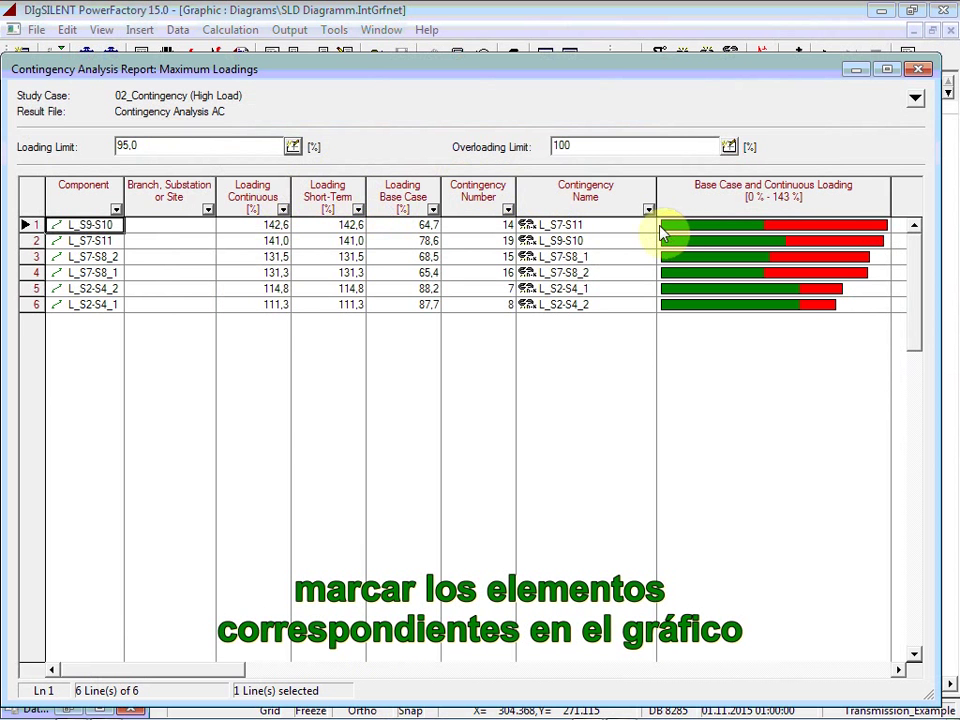
# Step: Mark line L_S9-S10 in the SLD Diagramm, view it, then restore the report
pyautogui.click(95, 229)
pyautogui.rightClick(95, 229)
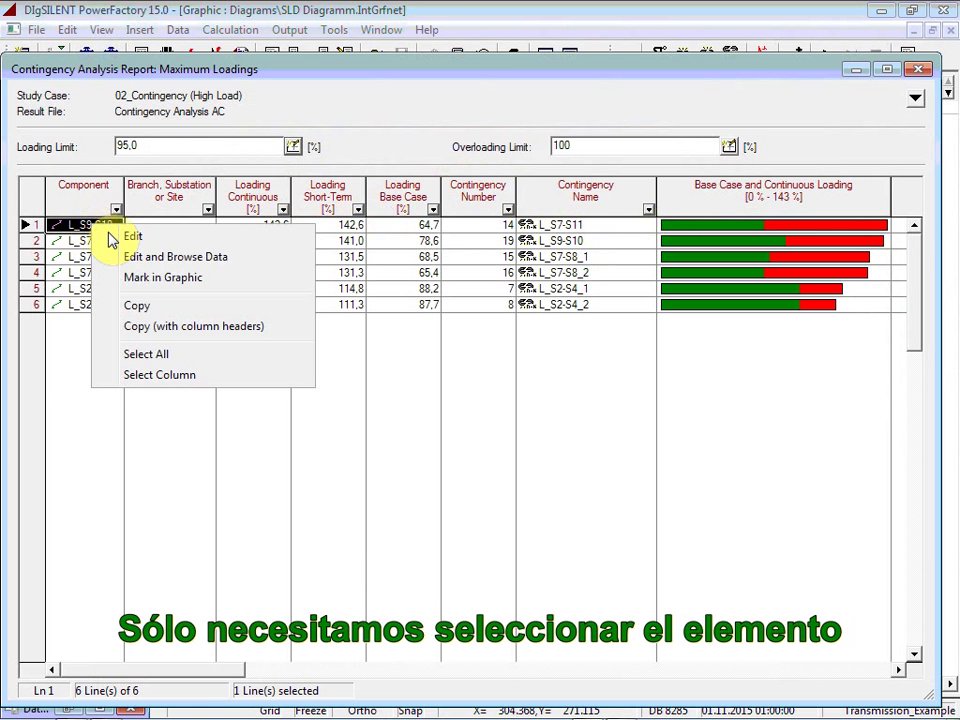
pyautogui.click(220, 287)
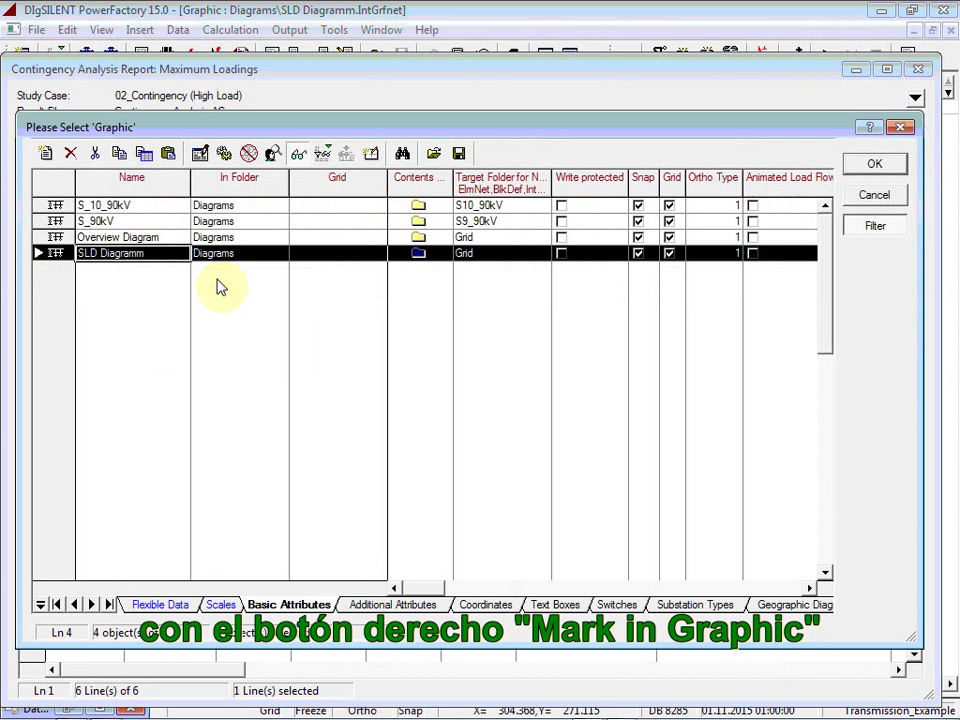
pyautogui.click(876, 168)
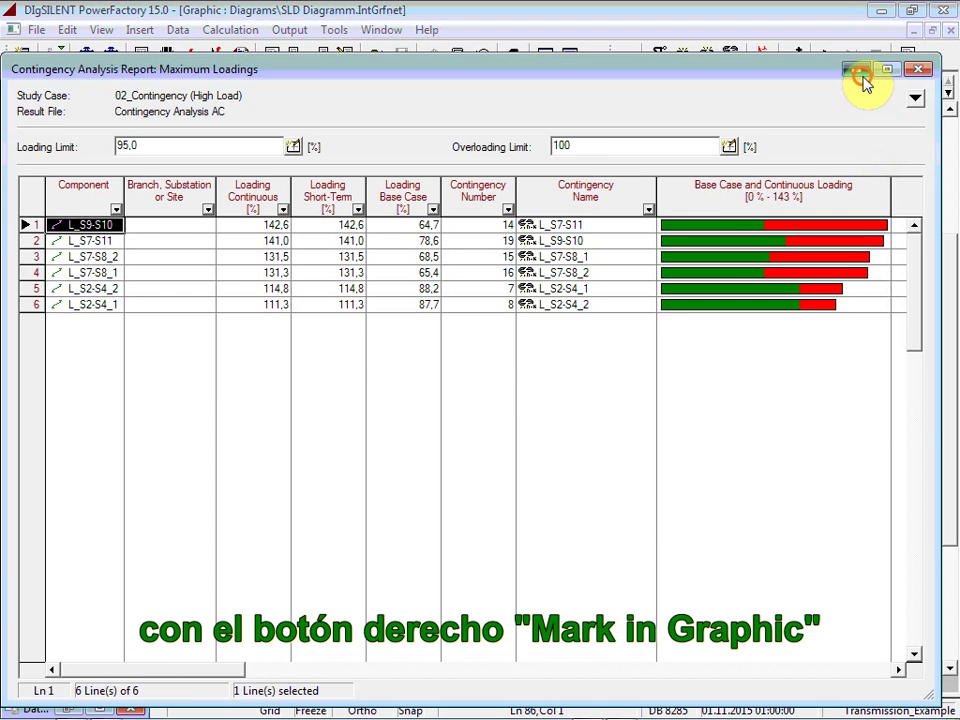
pyautogui.click(857, 70)
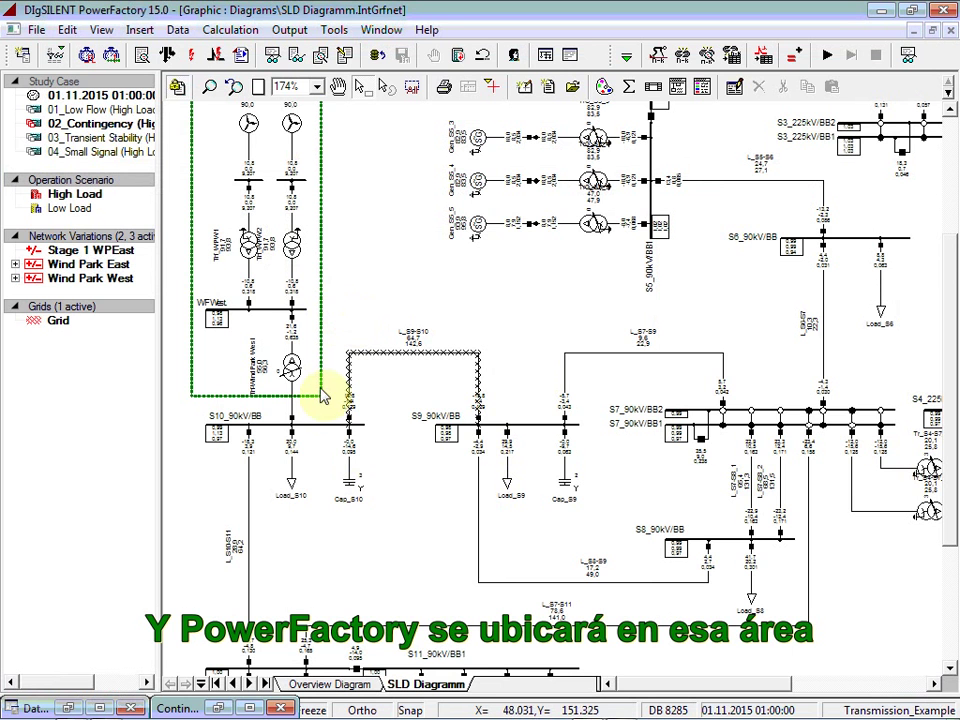
pyautogui.click(180, 708)
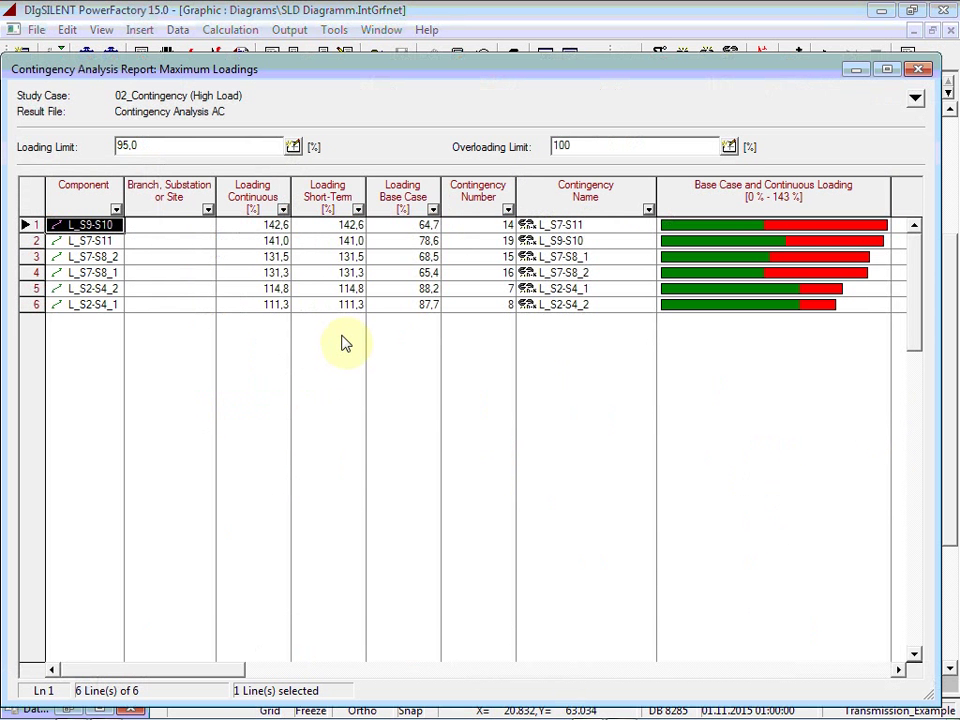
# Step: Run the L_S7-S11 outage contingency case from the report
pyautogui.click(596, 230)
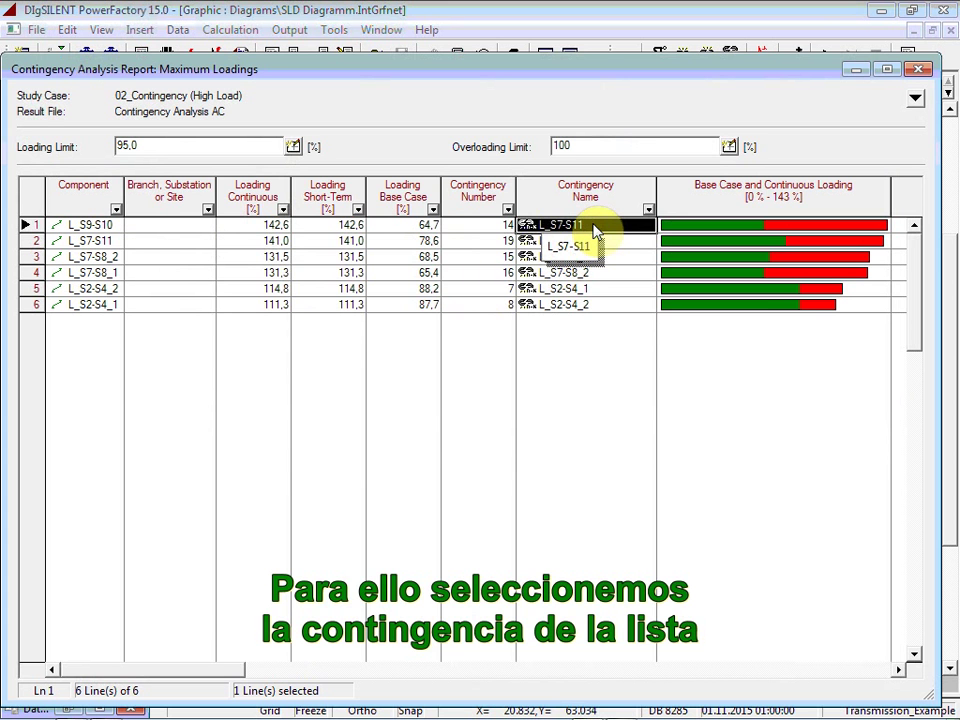
pyautogui.doubleClick(596, 230)
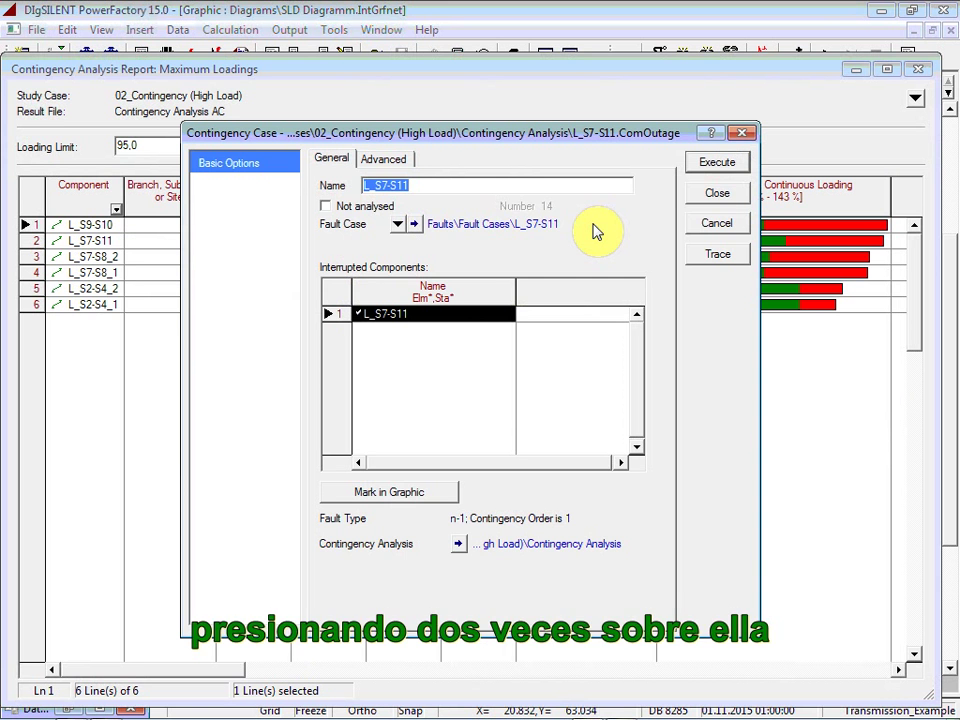
pyautogui.click(720, 165)
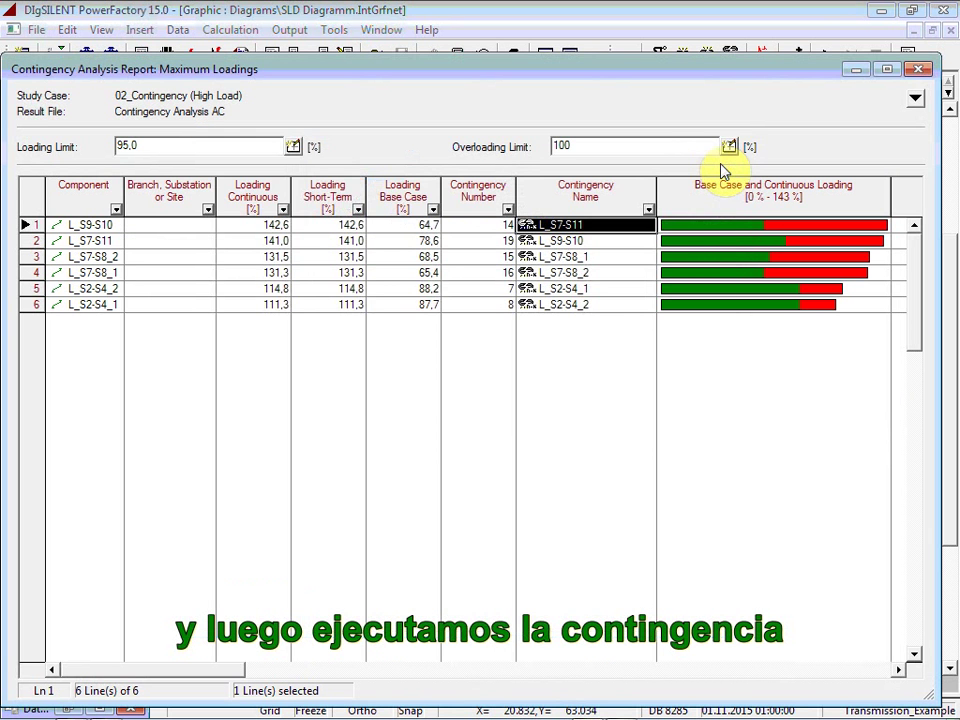
# Step: View L_S9-S10 overloaded at 142,57 % in the diagram, clear its marking, and reopen the report
pyautogui.click(856, 70)
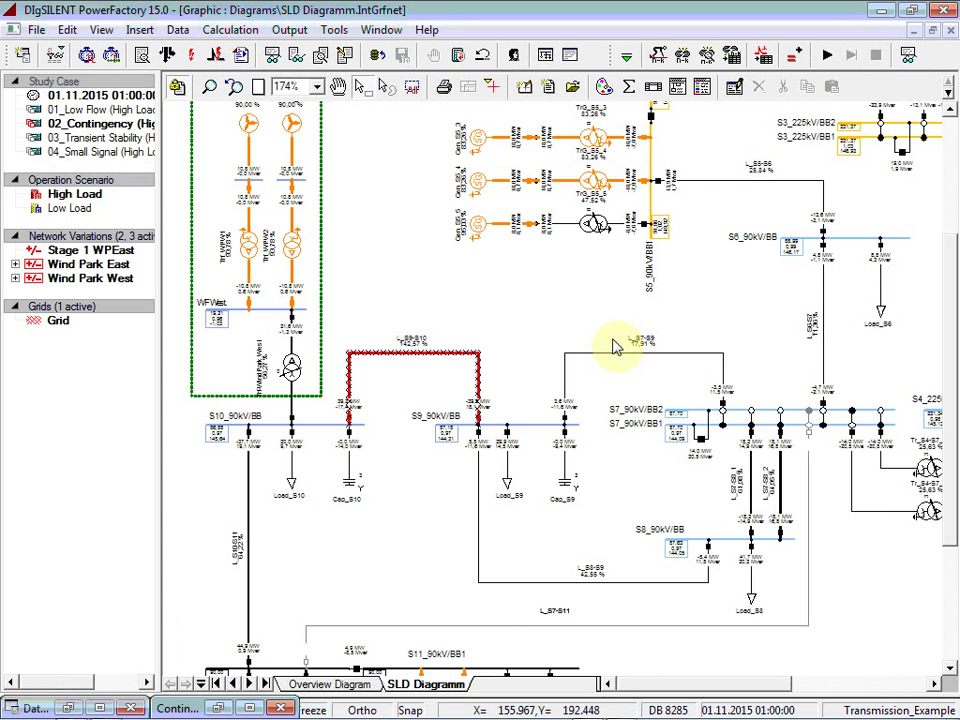
pyautogui.click(540, 352)
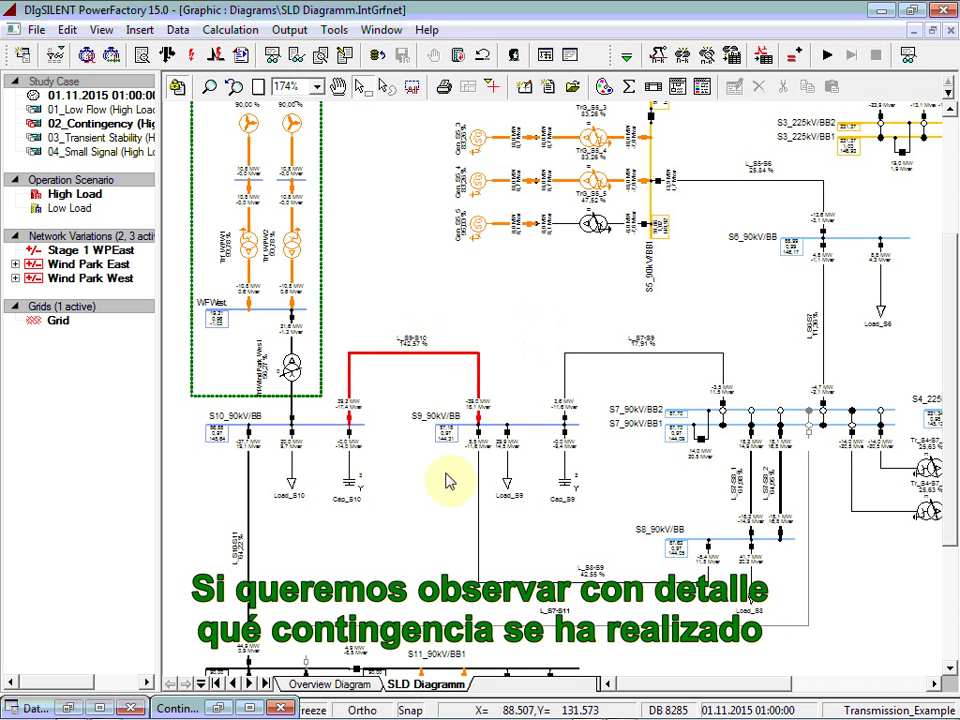
pyautogui.click(232, 705)
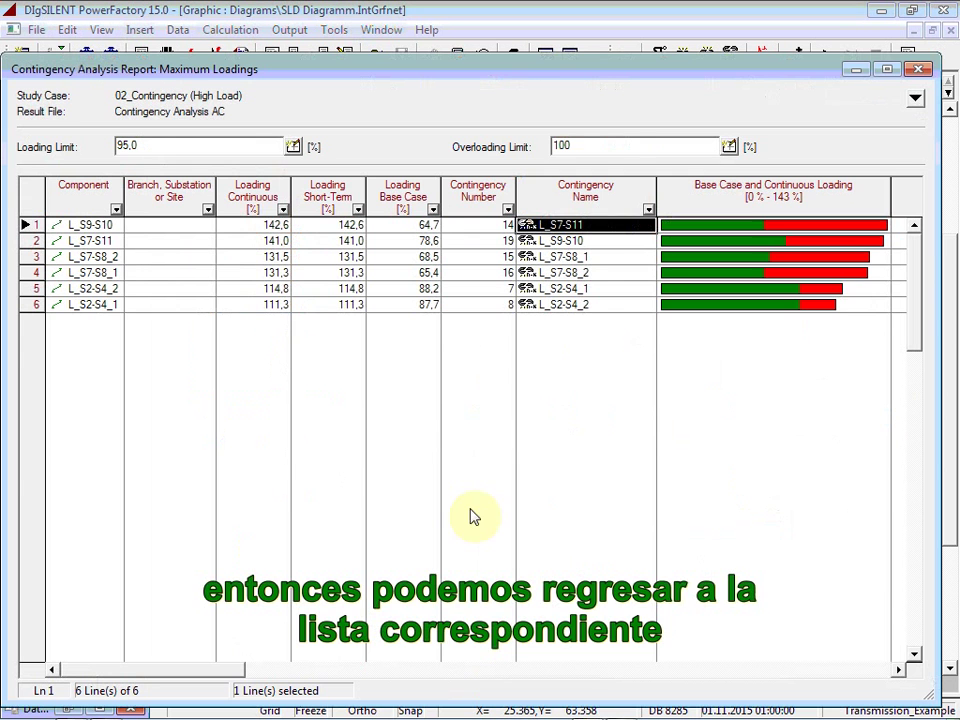
pyautogui.rightClick(635, 236)
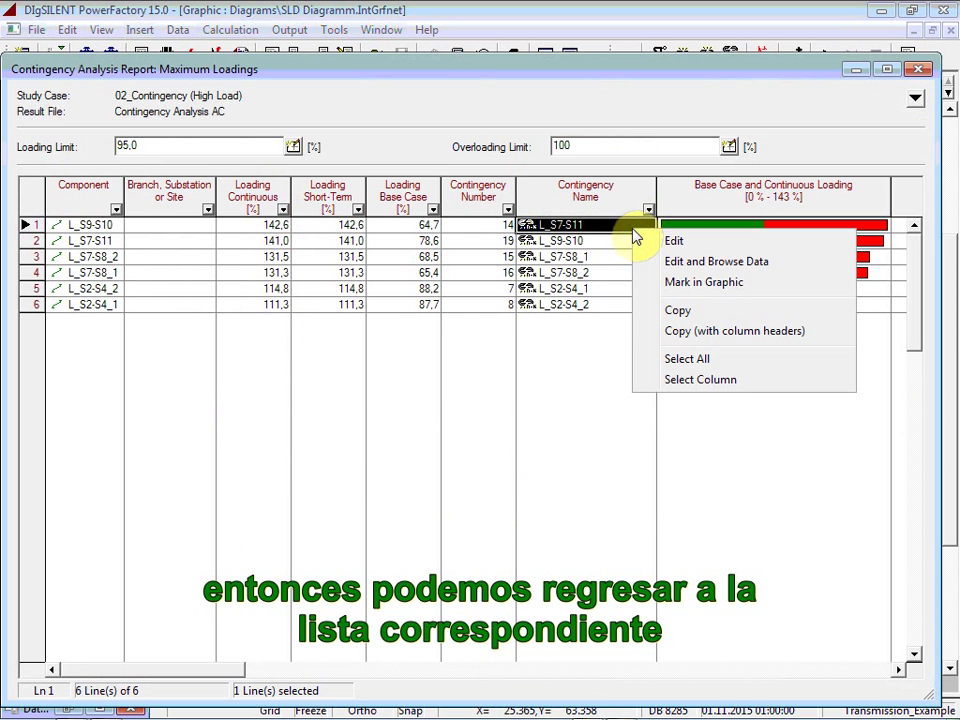